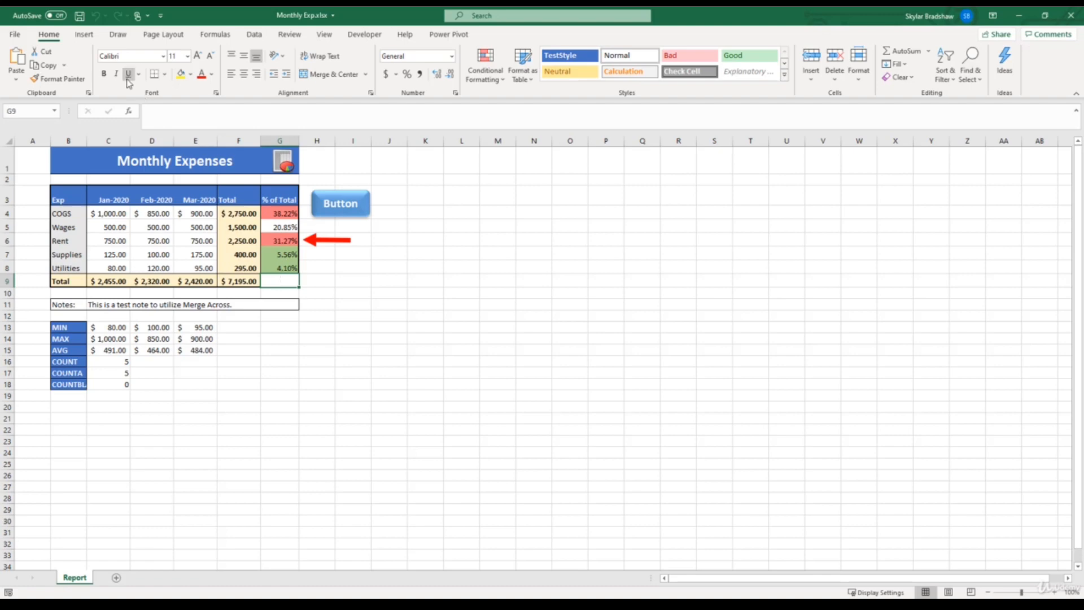
- Insert a Horizontal Bullet List SmartArt graphic into the Report sheet
left_click(89, 36)
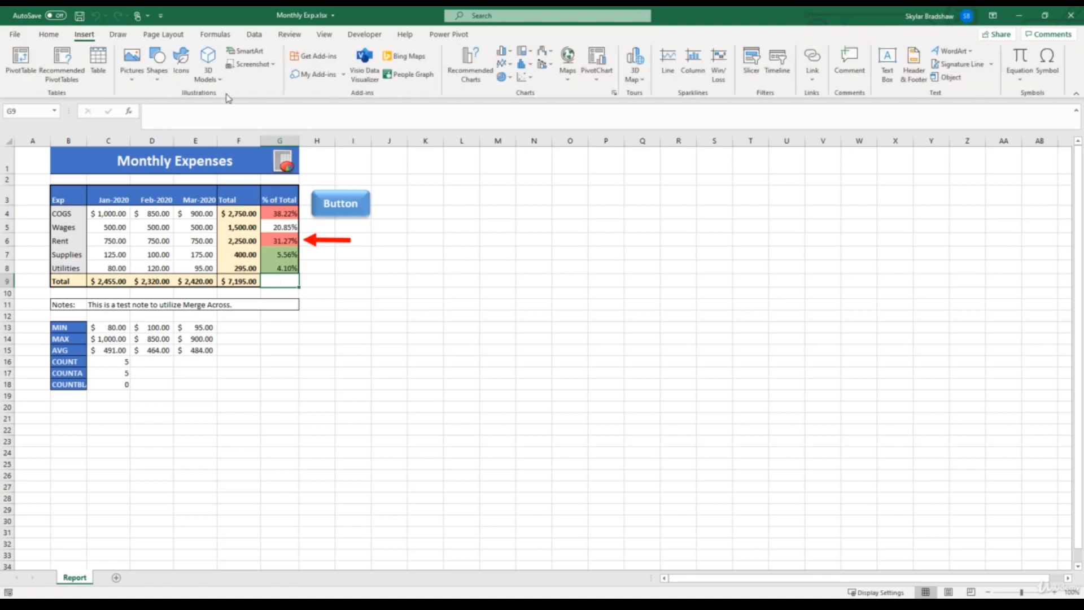
left_click(241, 54)
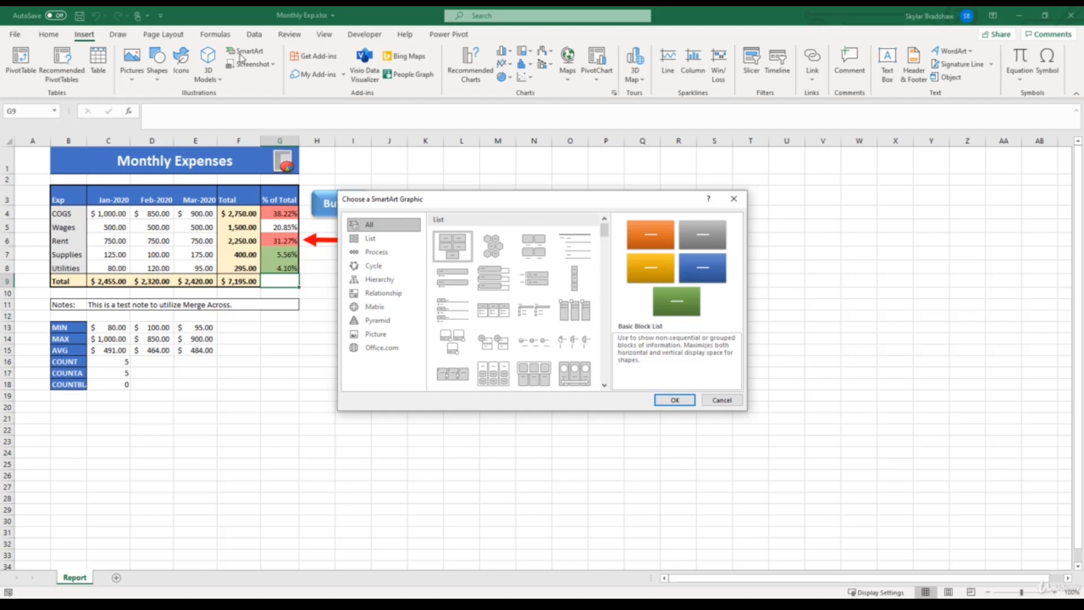
key("Return")
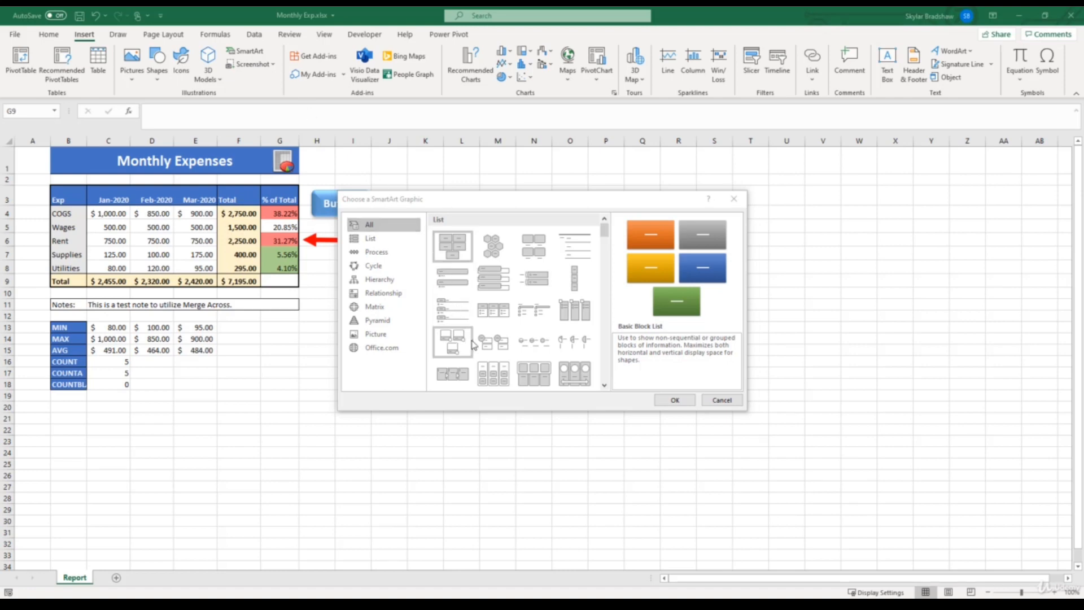
left_click(494, 309)
left_click(675, 399)
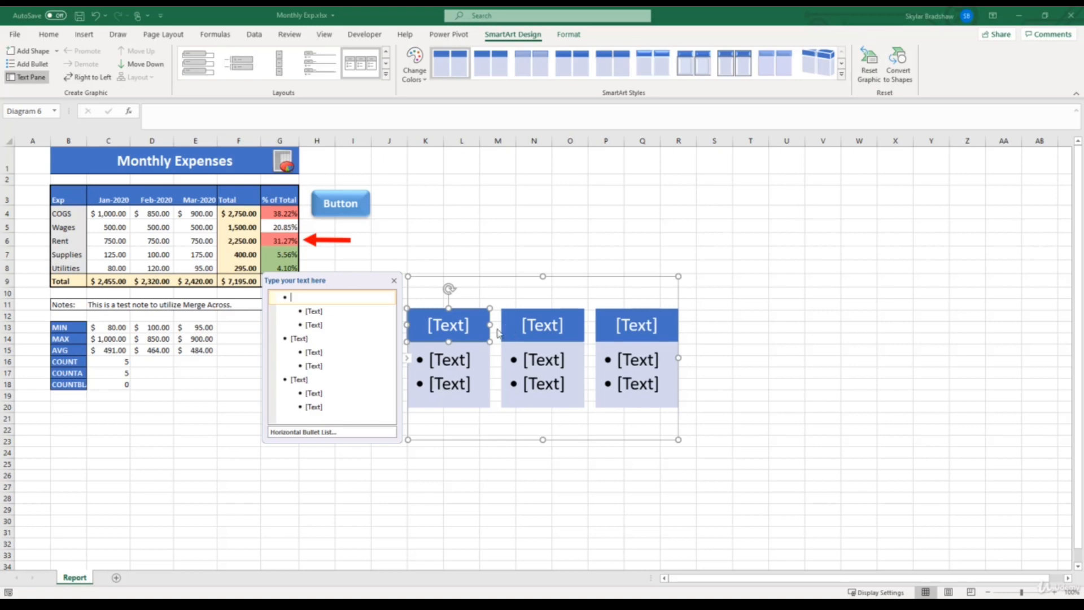
- Title the first SmartArt block "Step 1", enter "Idea" as its only bullet and remove the spare second bullet
left_click(469, 326)
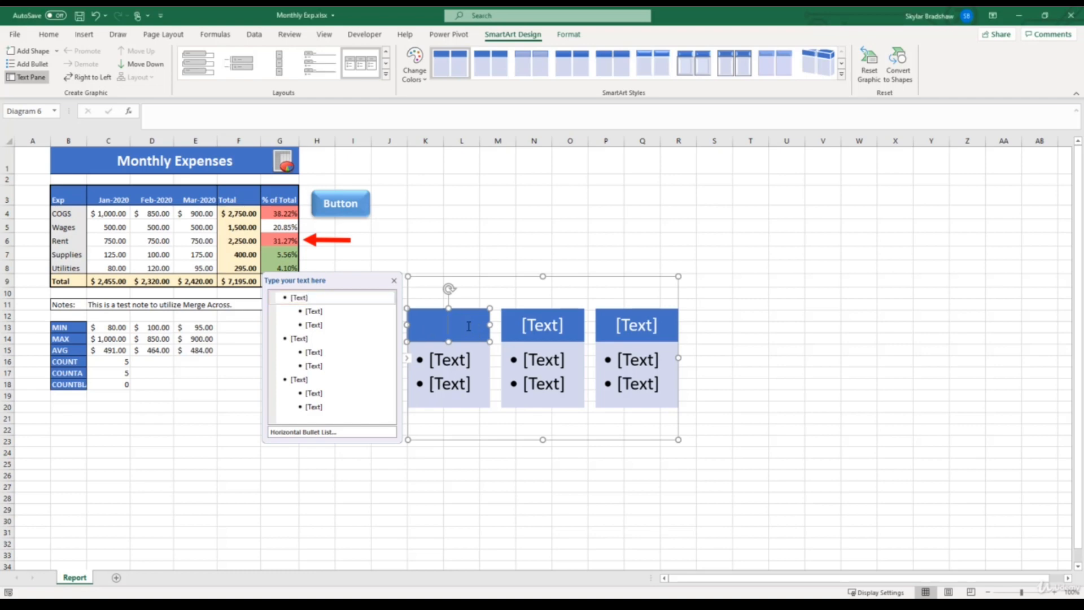
type("Step 1")
left_click(462, 359)
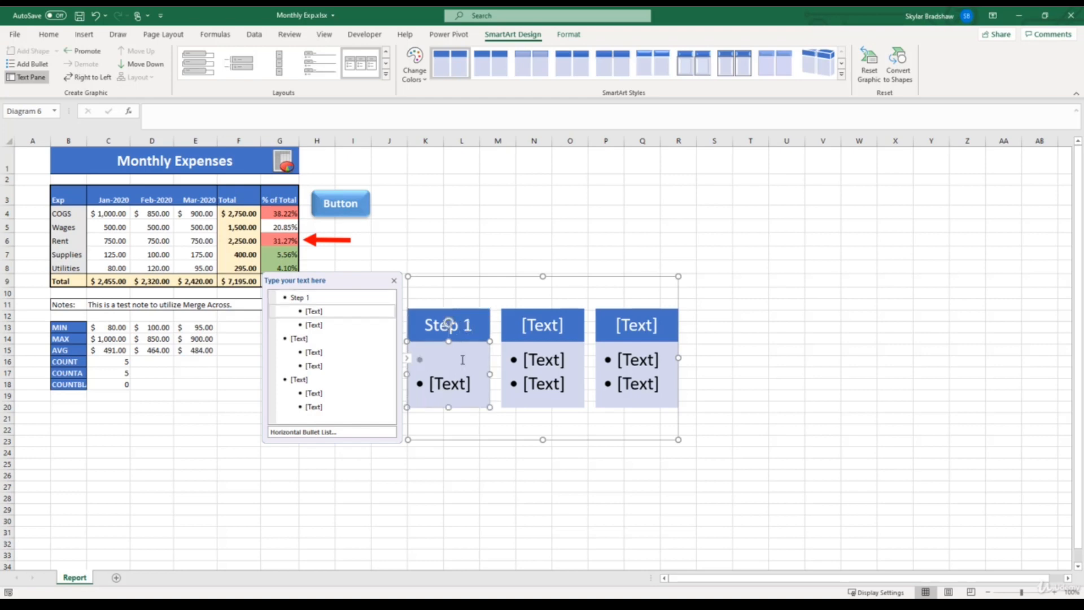
type("Idea")
left_click(470, 388)
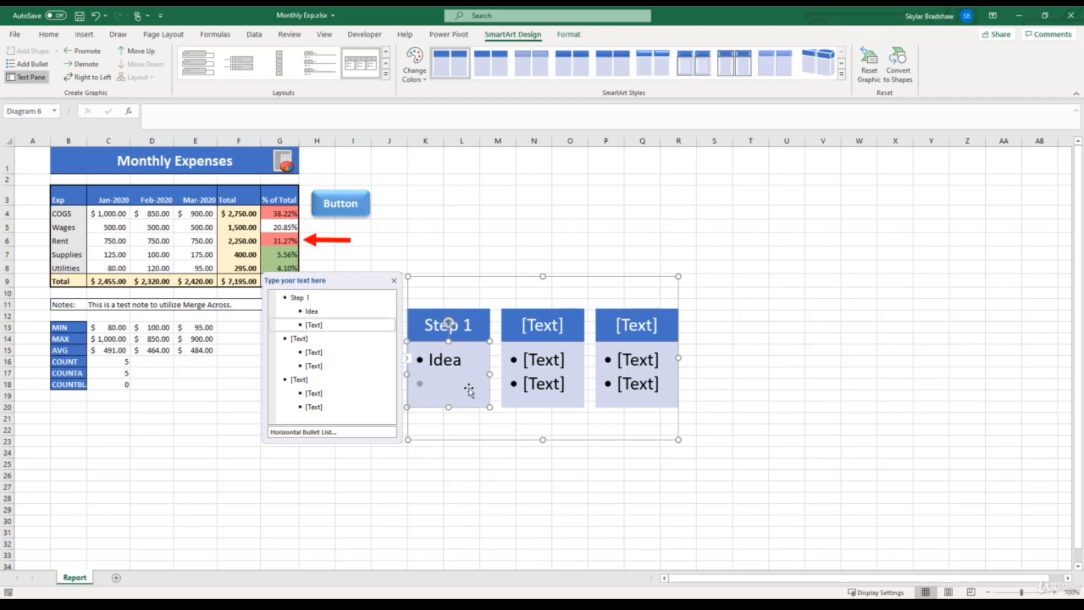
key("BackSpace")
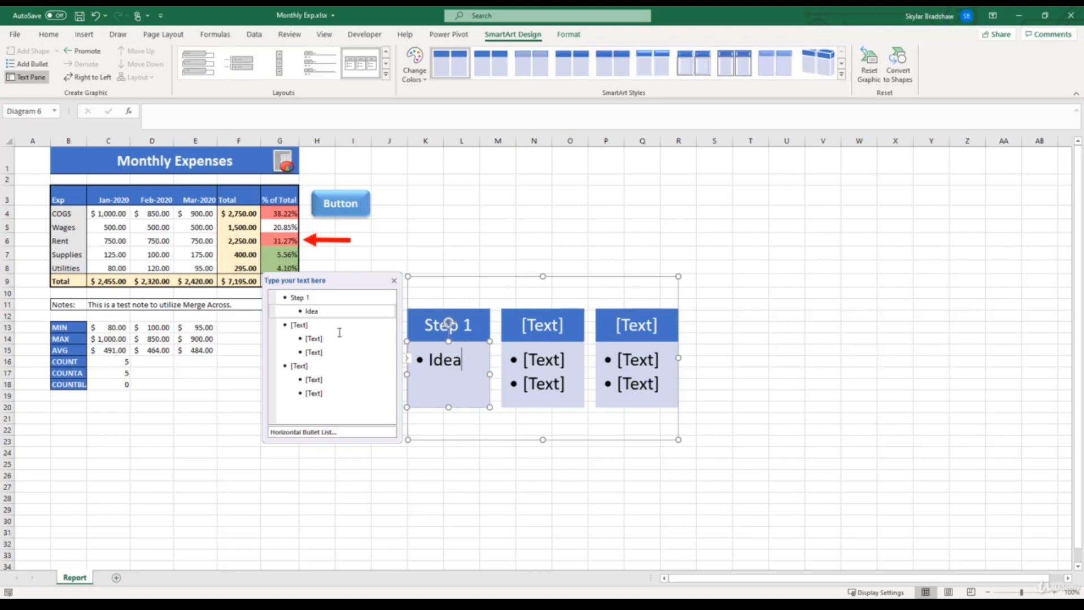
- Title the second block "Step 2" and add the bullets "Research" and "Planning" under it
left_click(305, 326)
type("Step 2")
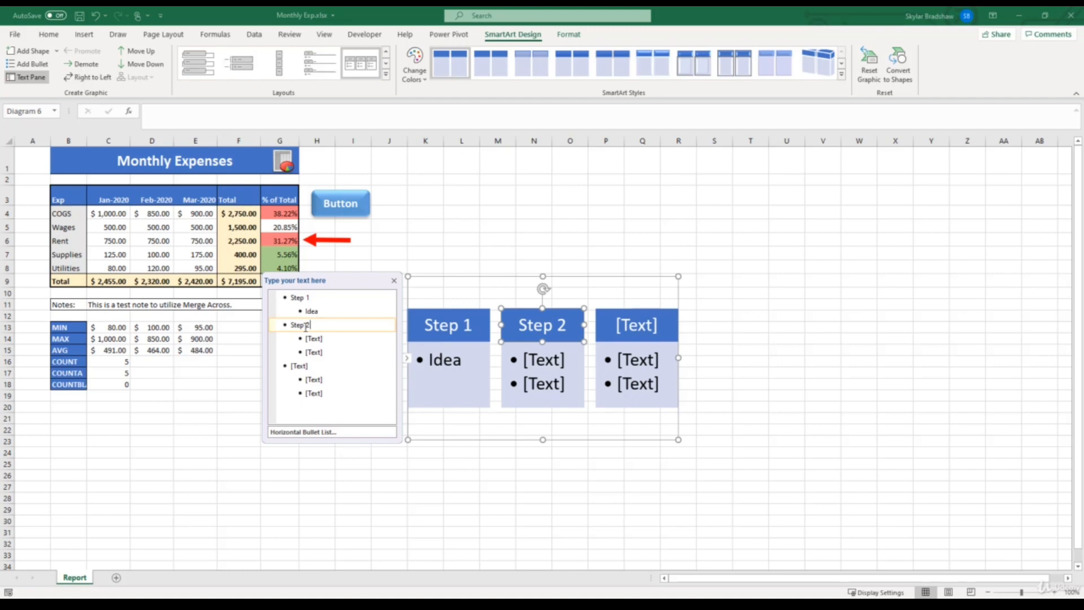
key("Return")
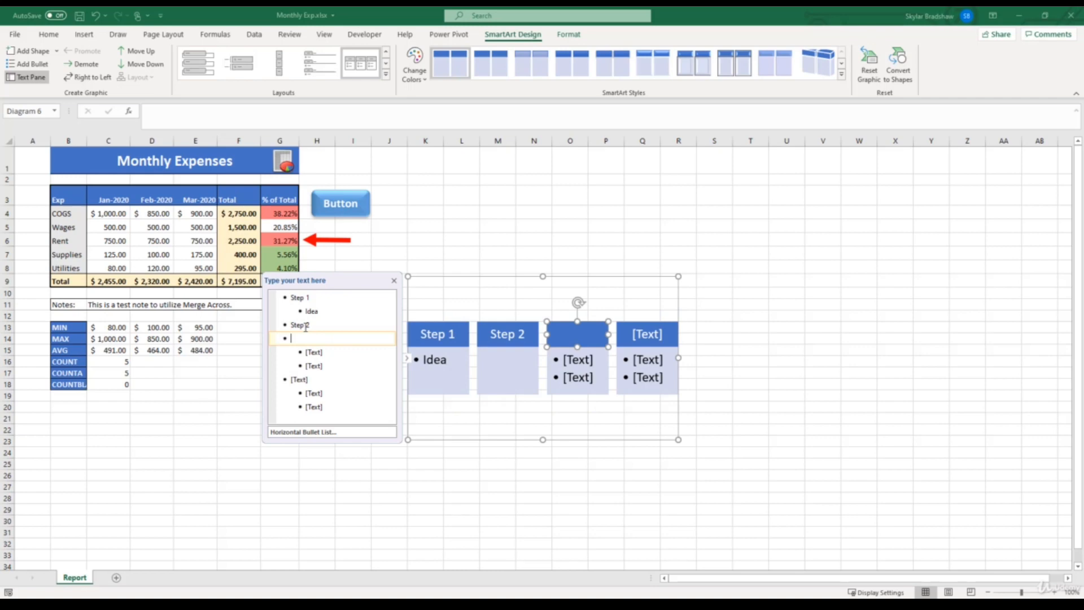
key("Tab")
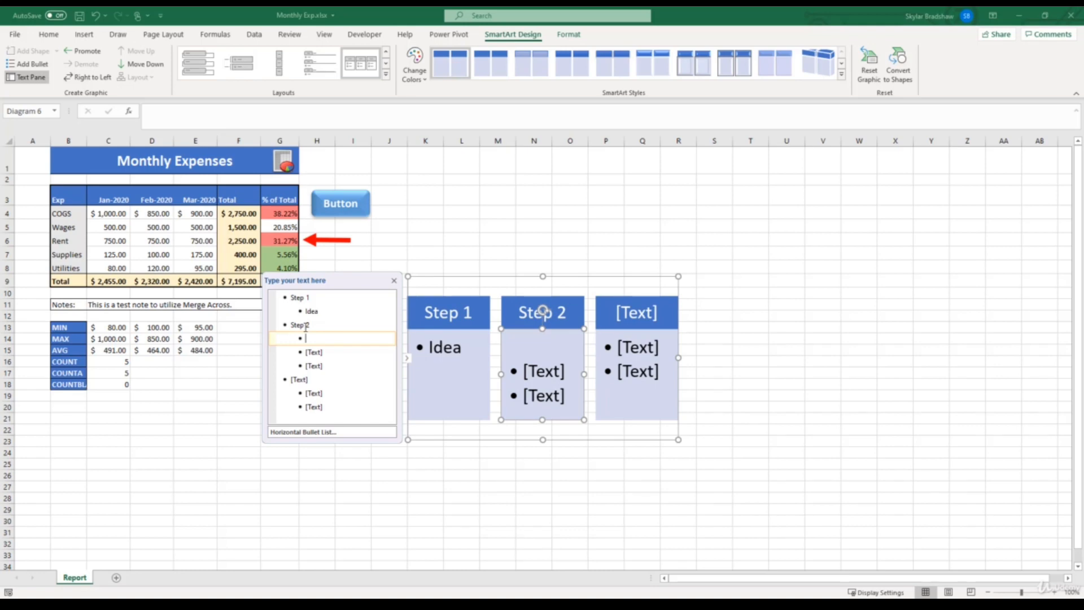
type("Research")
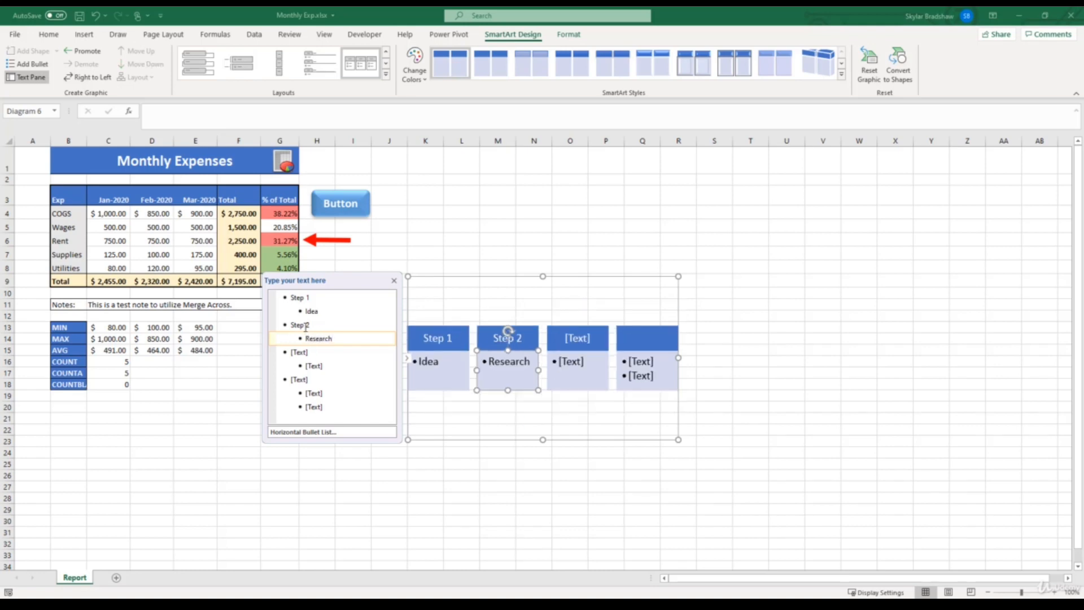
key("Return")
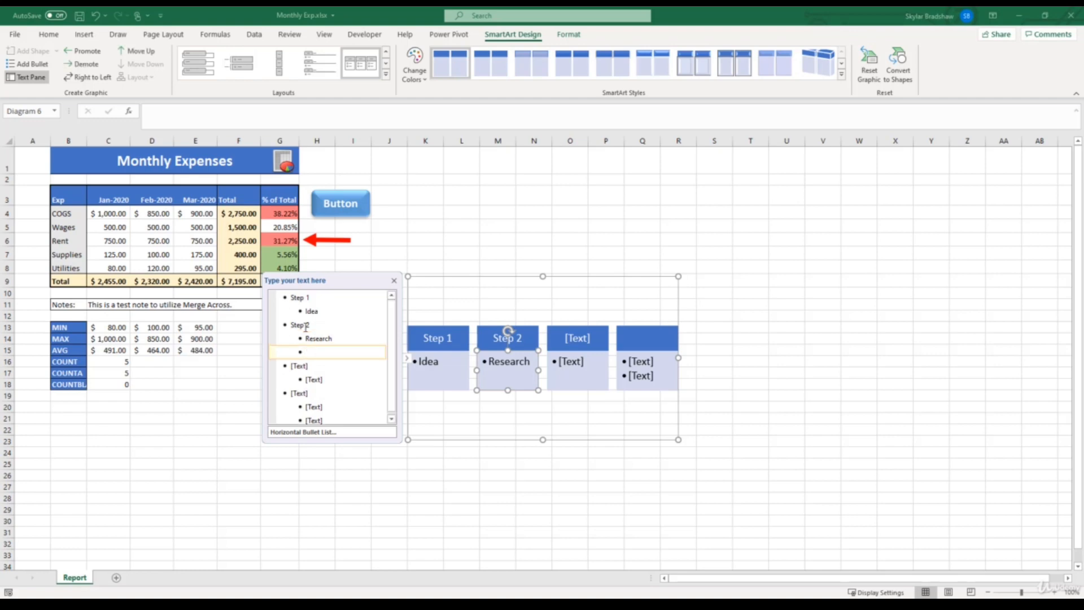
type("Planning")
key("Return")
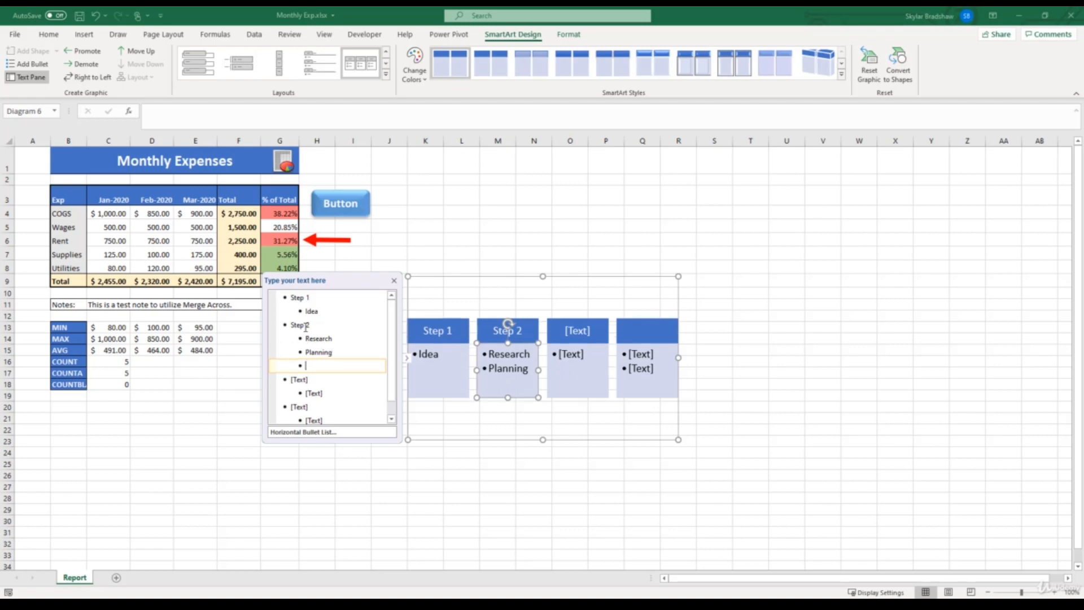
key("shift+Tab")
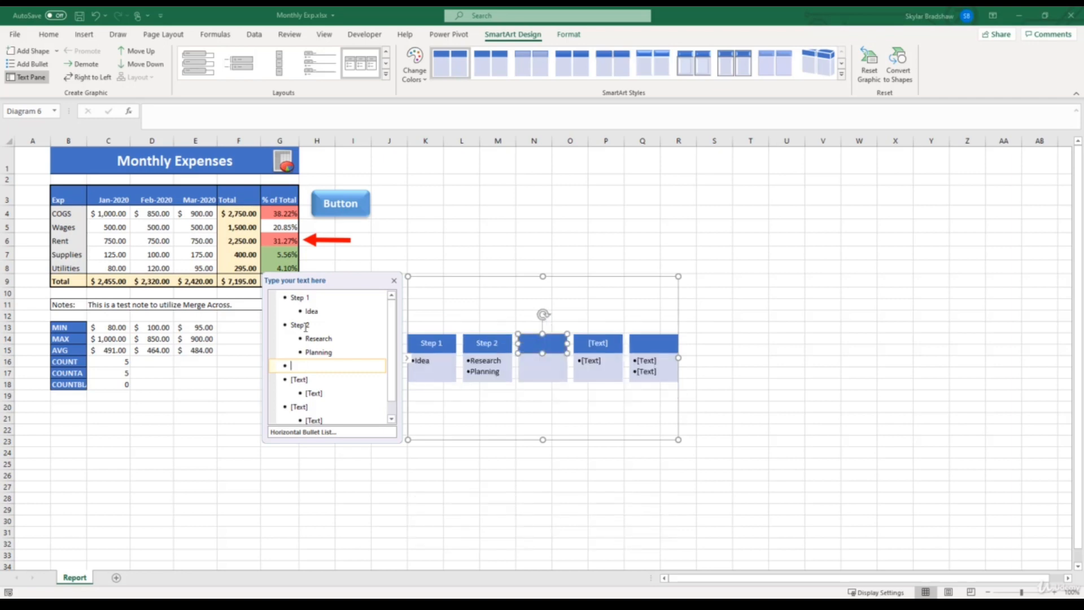
key("BackSpace")
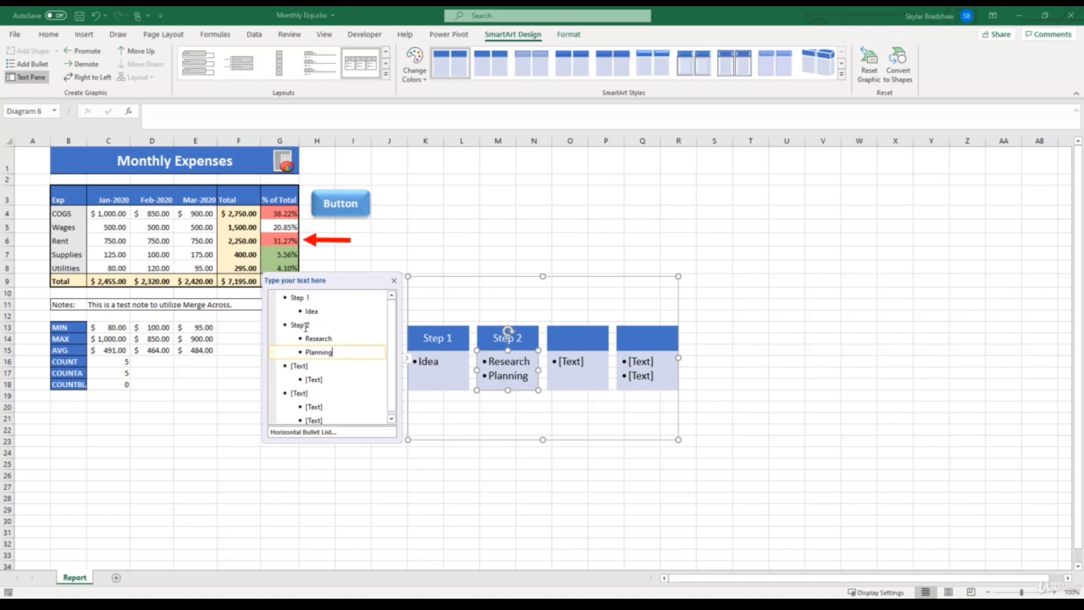
- Title the third block "Step 3" and enter "Prototype" as its bullet
key("Down")
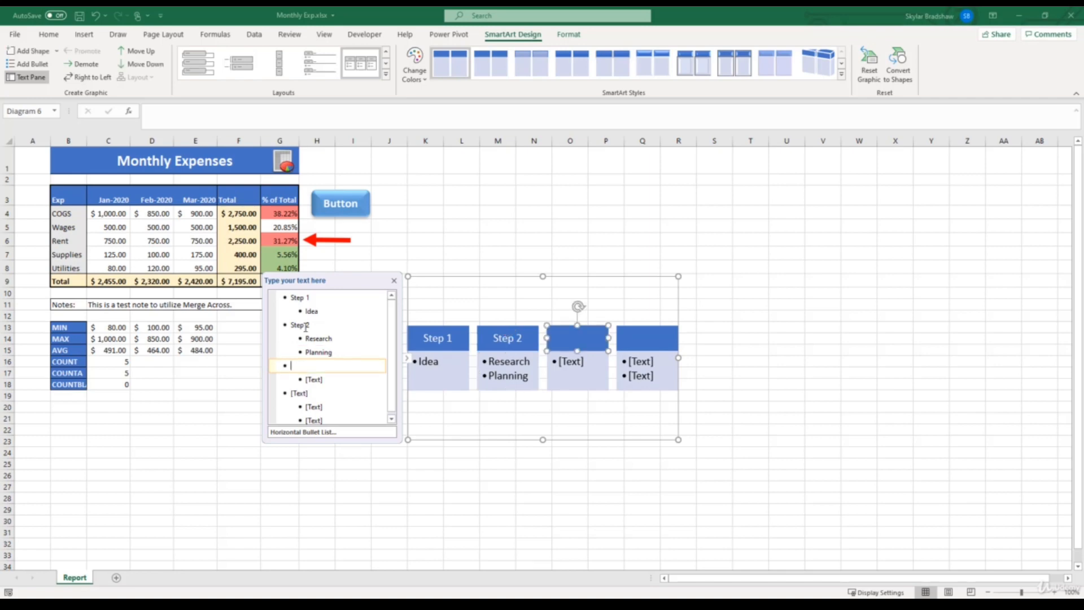
key("Up")
key("Up")
key("Down")
key("Down")
type("Step 3")
key("Down")
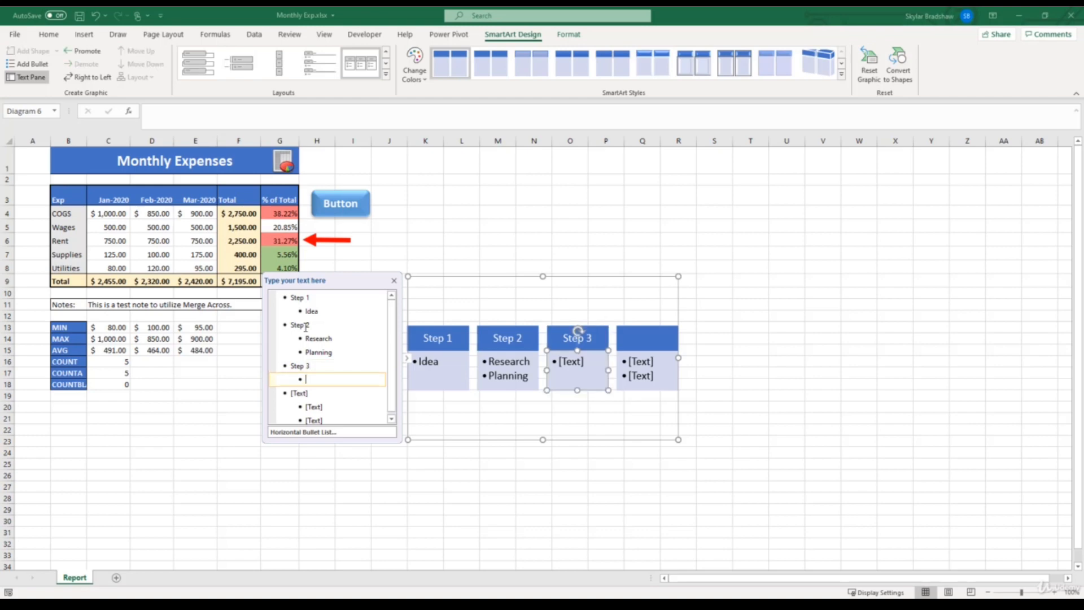
type("Prototype")
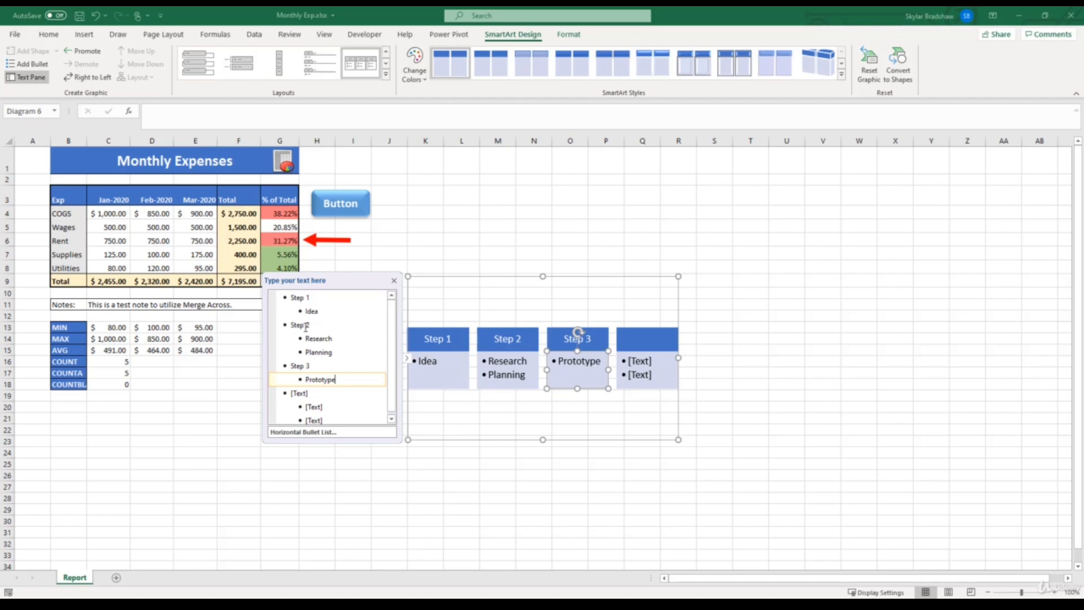
- Title the fourth block "Step 4", enter "Product Development" as its bullet and remove the leftover empty bullet
key("Down")
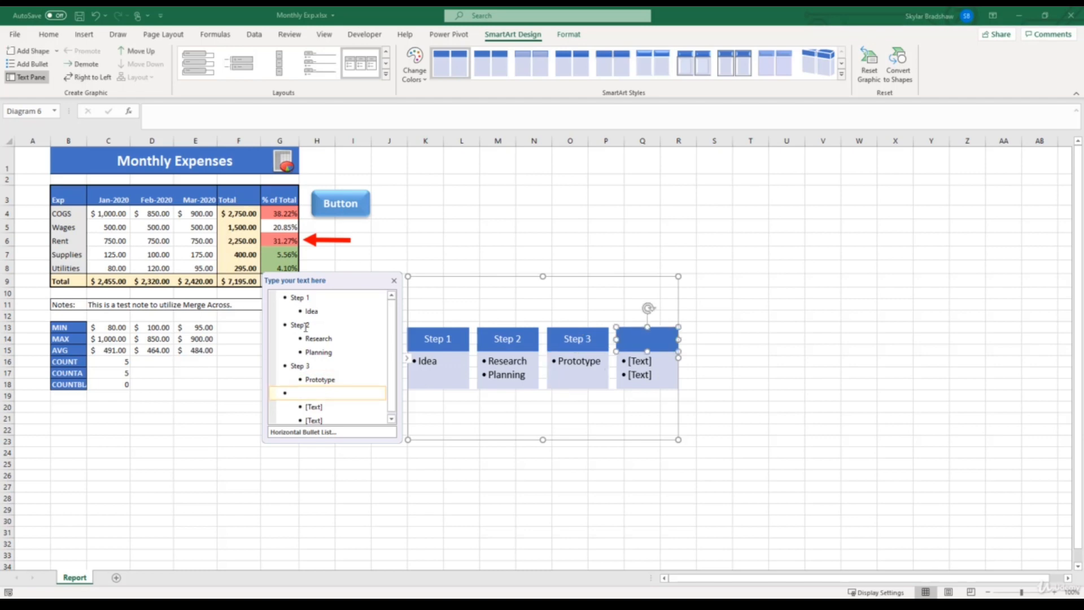
type("Step 4")
key("Down")
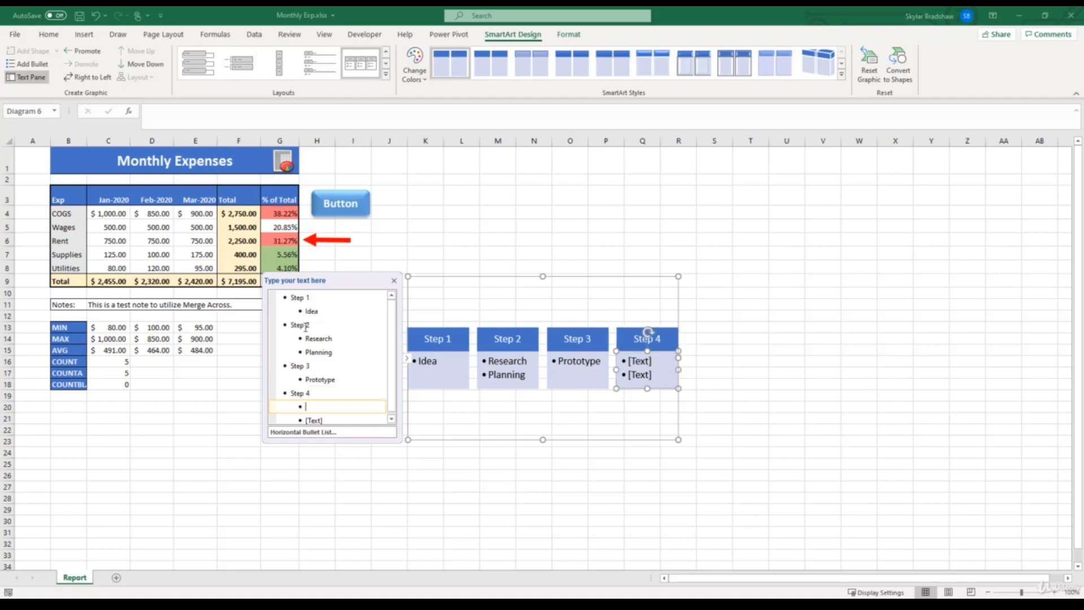
type("Product Development")
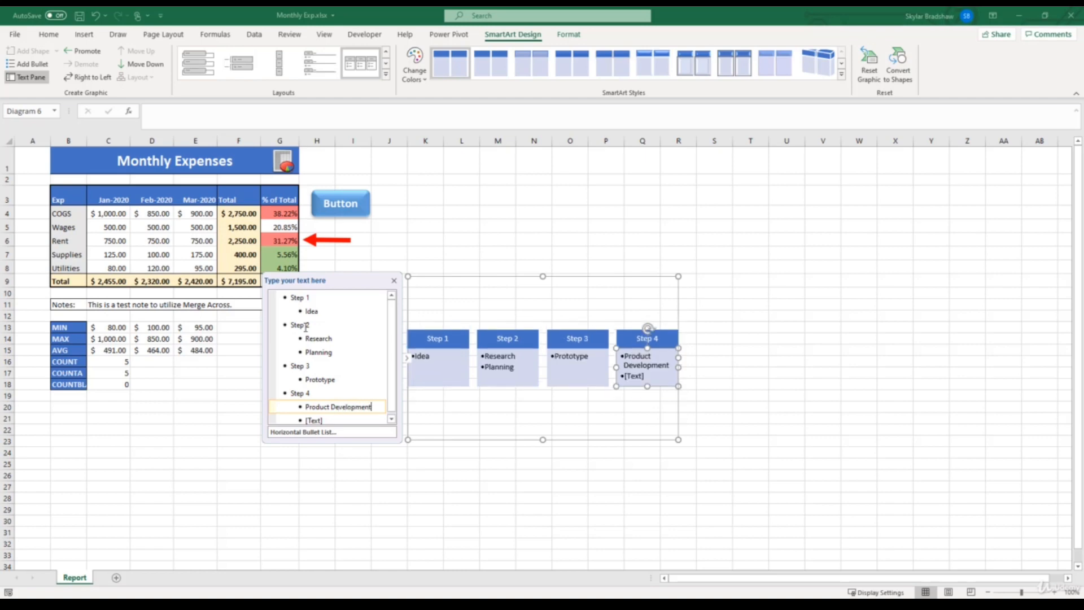
key("Down")
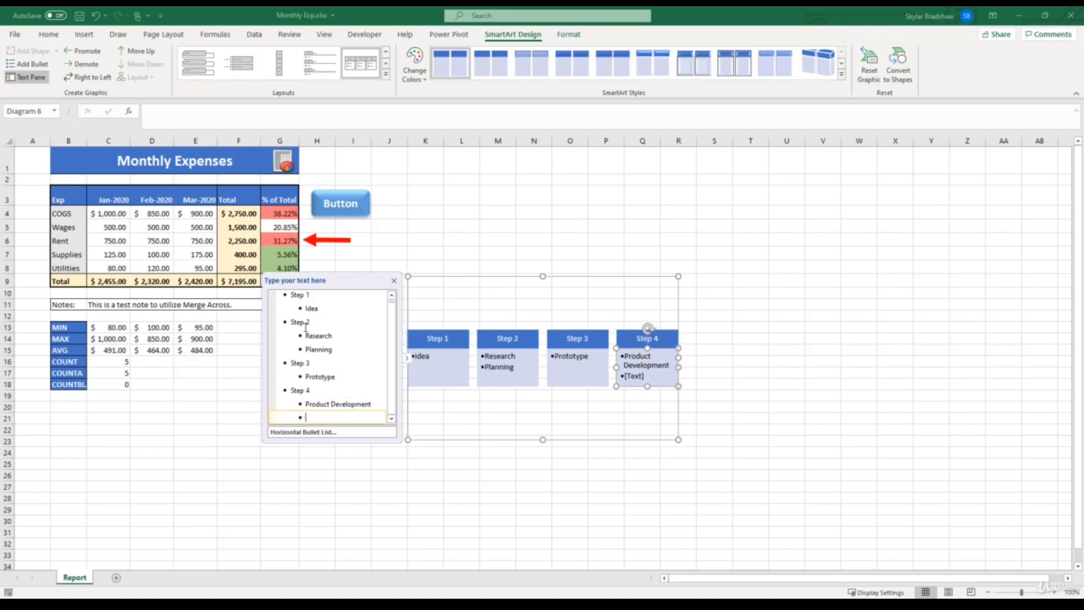
key("BackSpace")
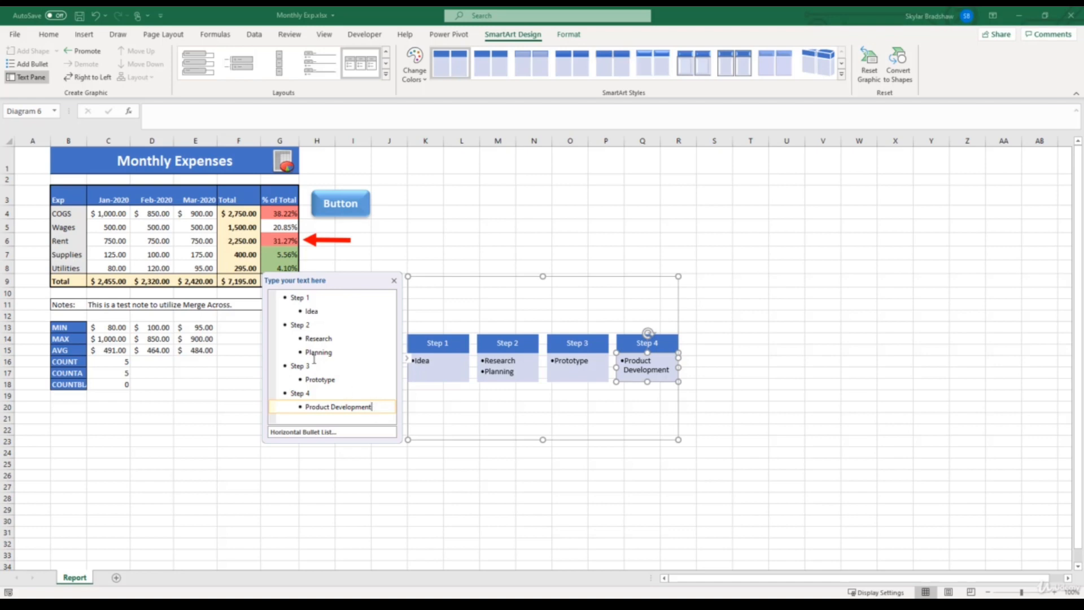
- Promote the "Product Development" bullet to a top-level block and demote it back under Step 4
left_click(87, 51)
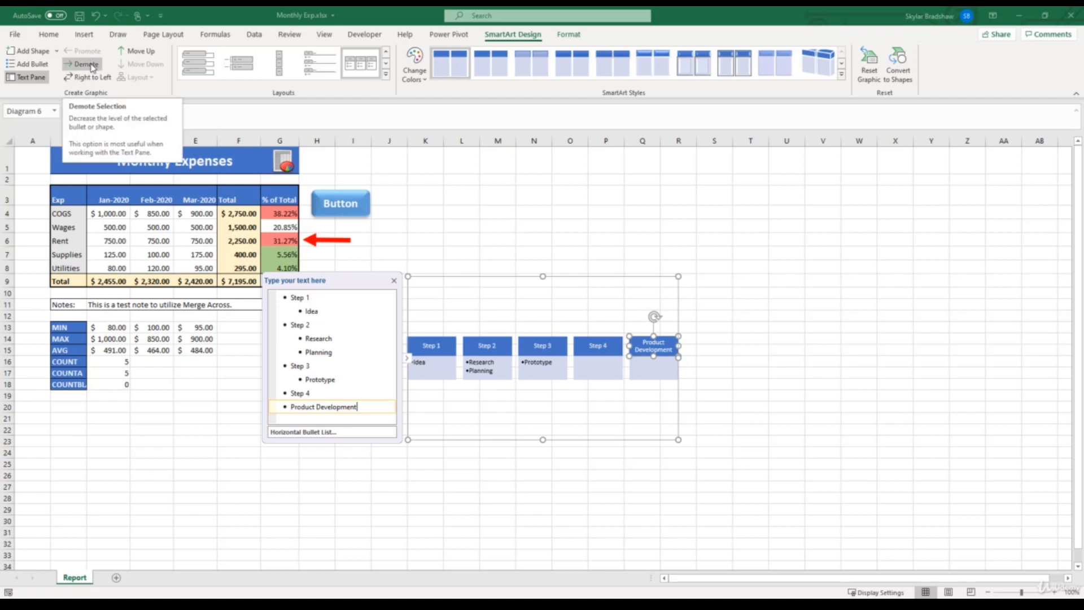
left_click(85, 64)
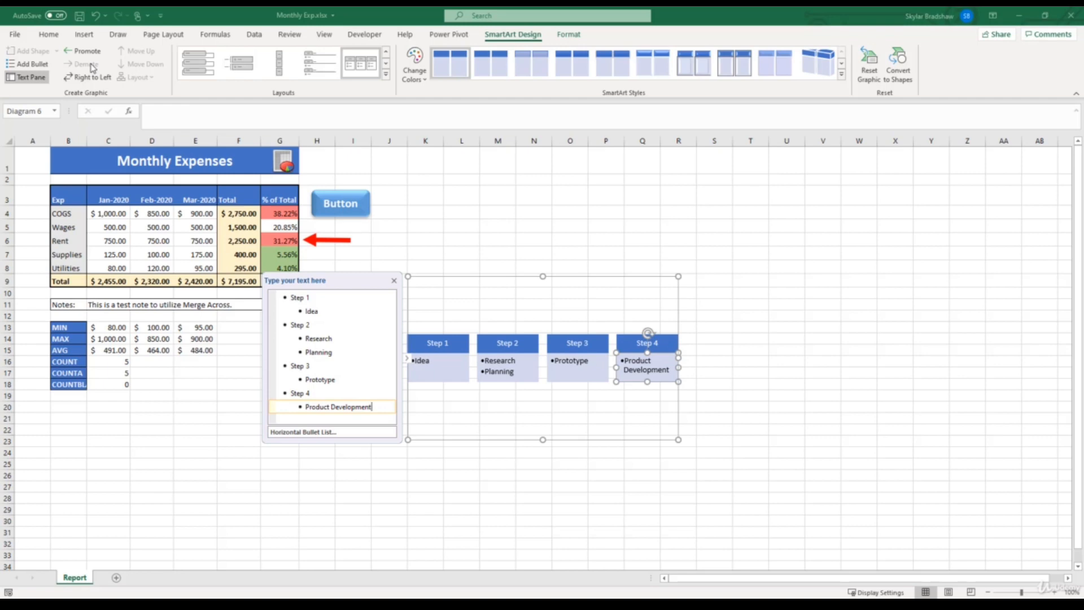
- Move the Step 2 block one place down in the order and back up before Step 3
left_click(296, 324)
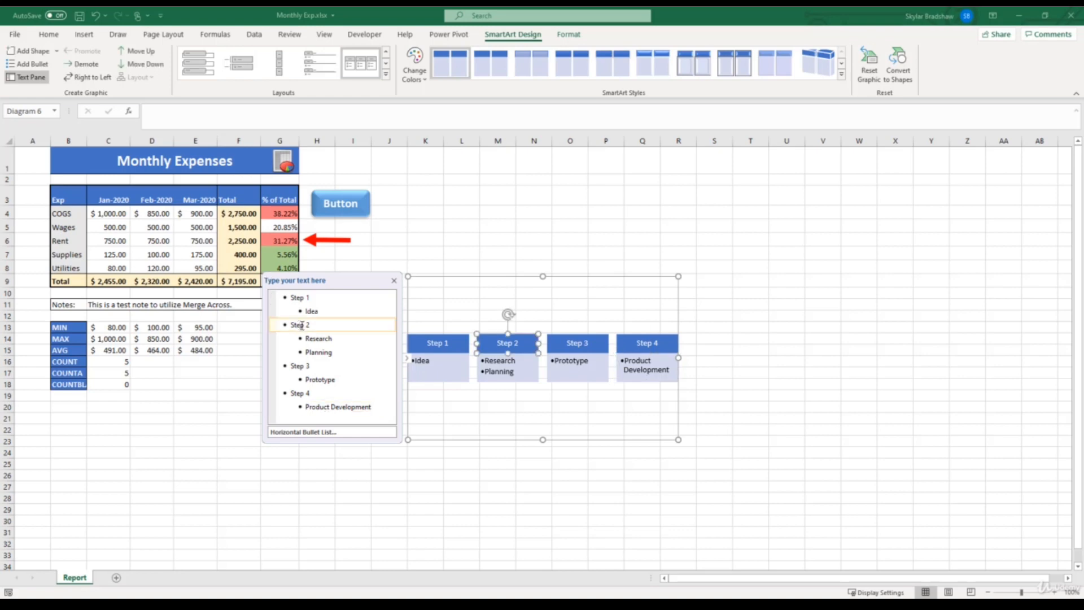
left_click(145, 67)
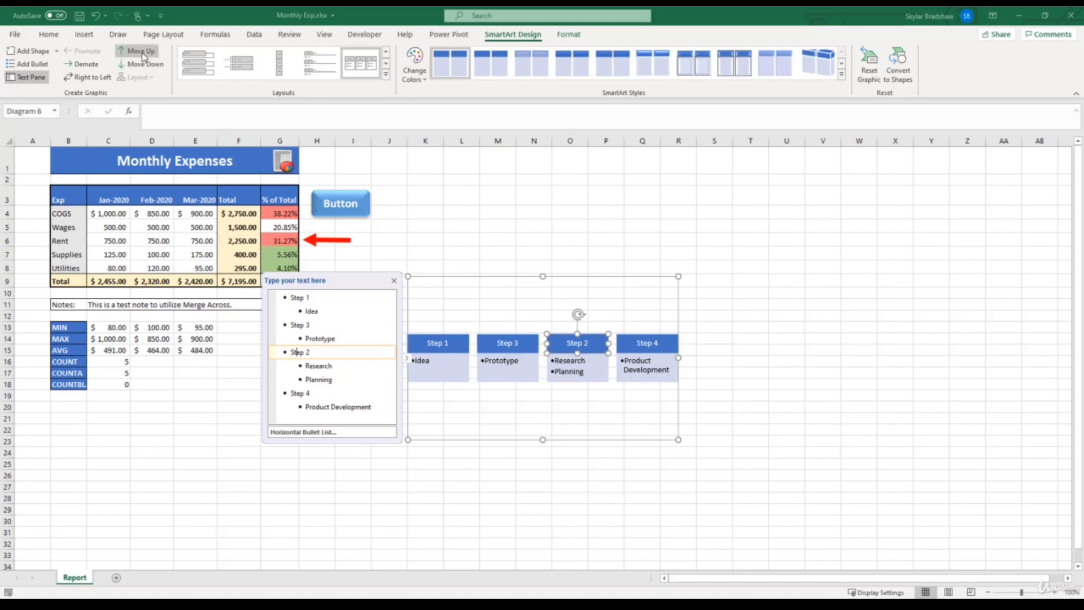
left_click(140, 51)
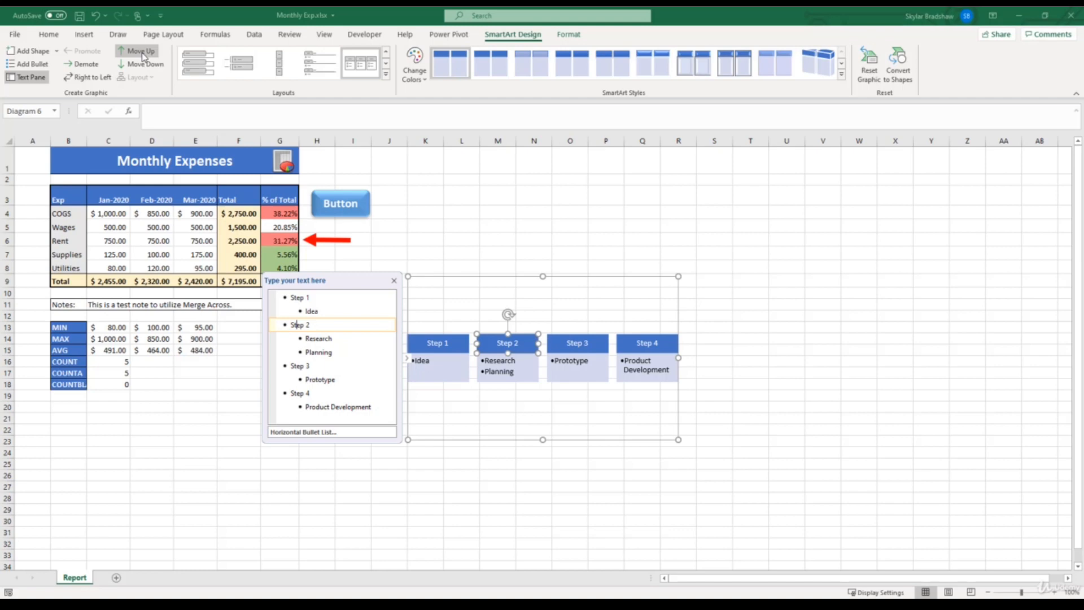
- Preview the Basic Block List layout on the SmartArt graphic without applying it
left_click(386, 76)
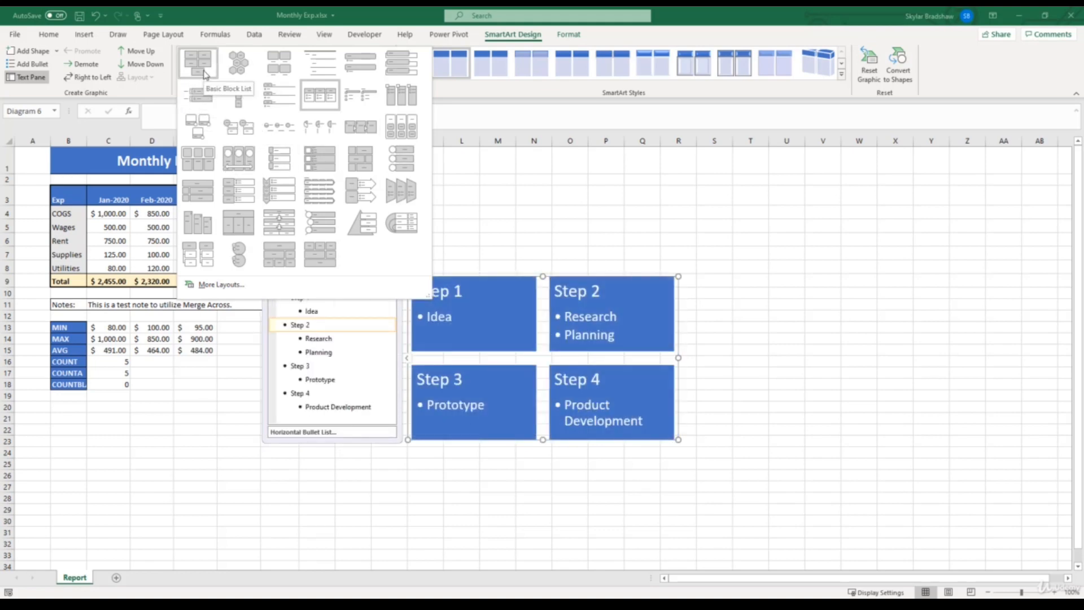
left_click(493, 39)
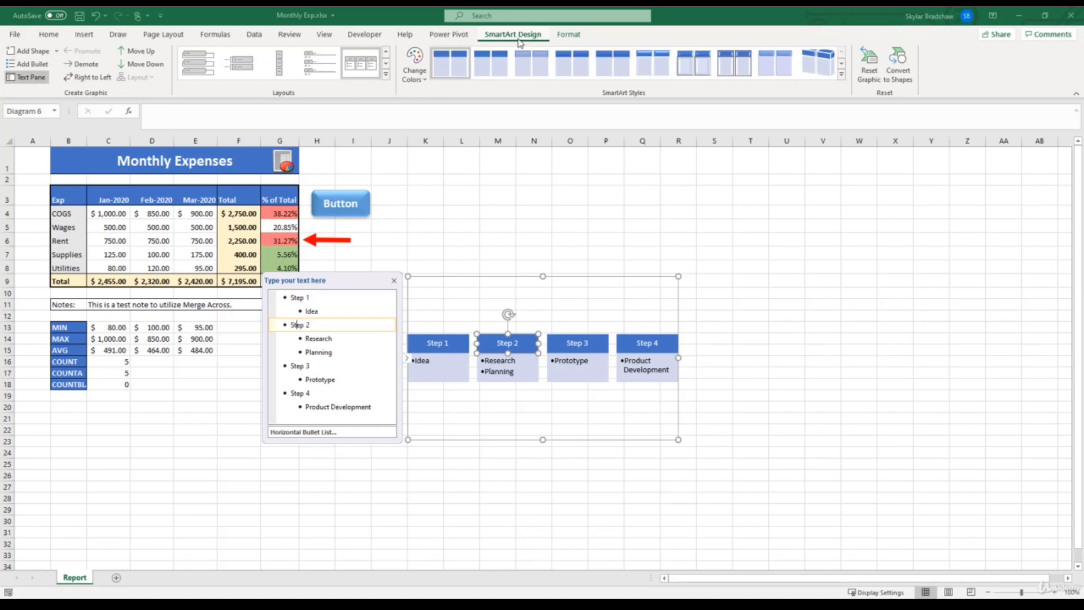
- Recolor the SmartArt with the first Colorful color set, apply the fourth SmartArt style and deselect the graphic
left_click(415, 65)
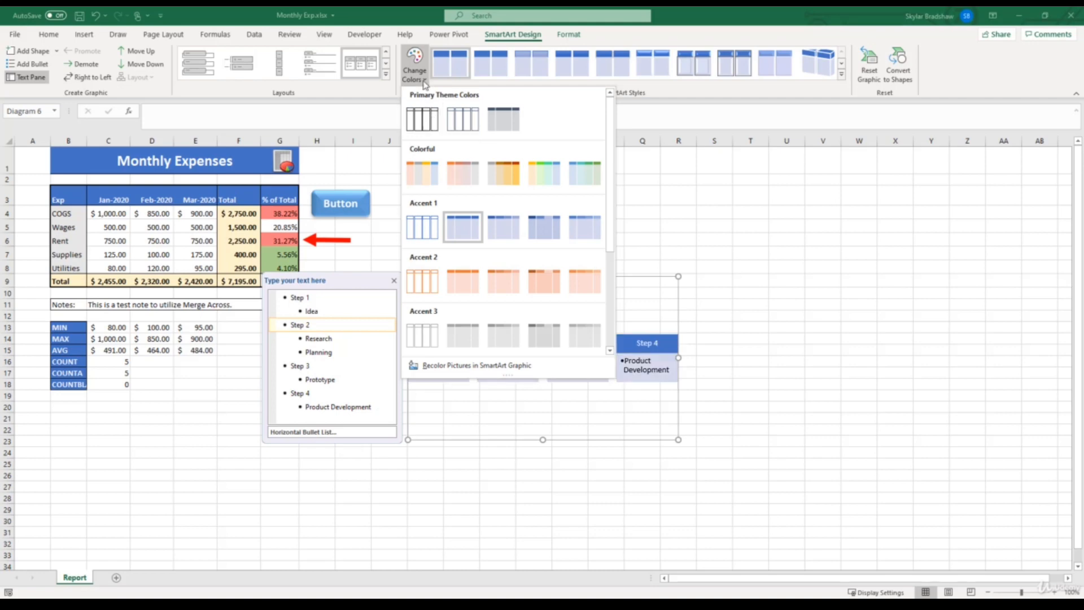
left_click(425, 174)
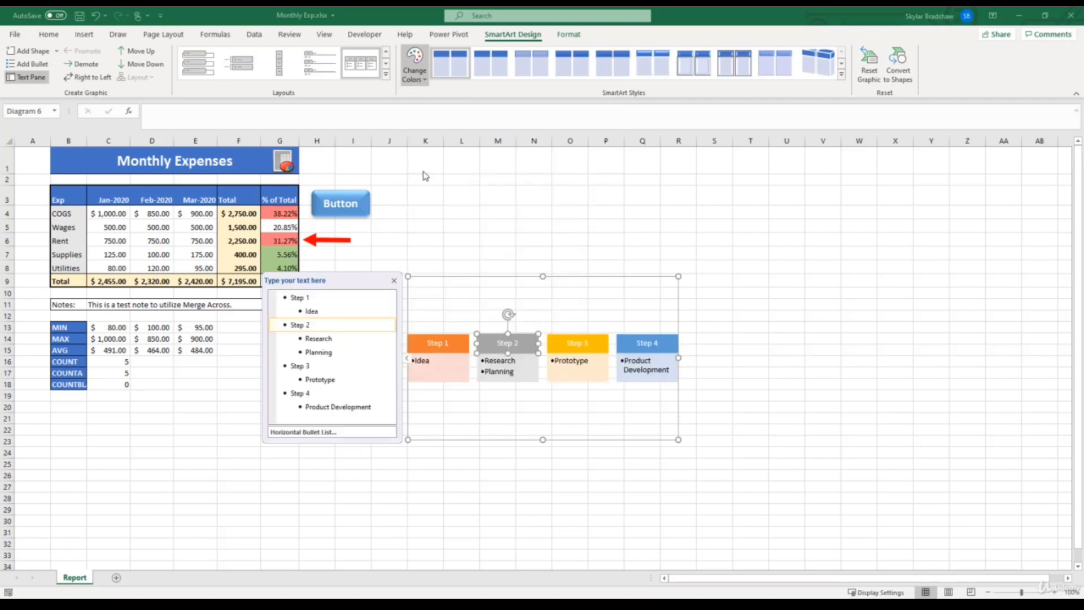
left_click(460, 275)
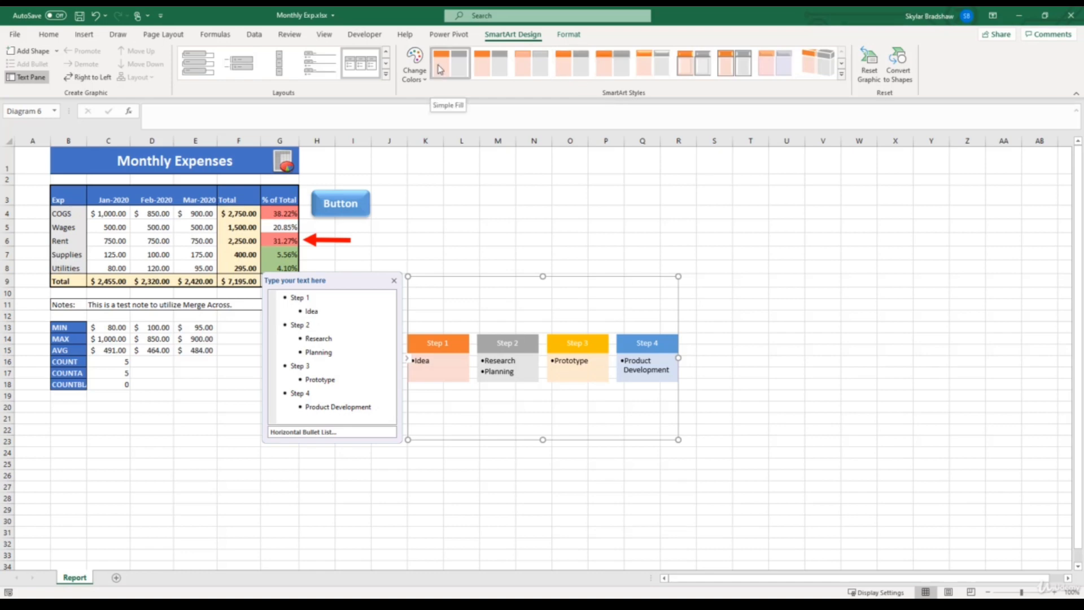
left_click(562, 63)
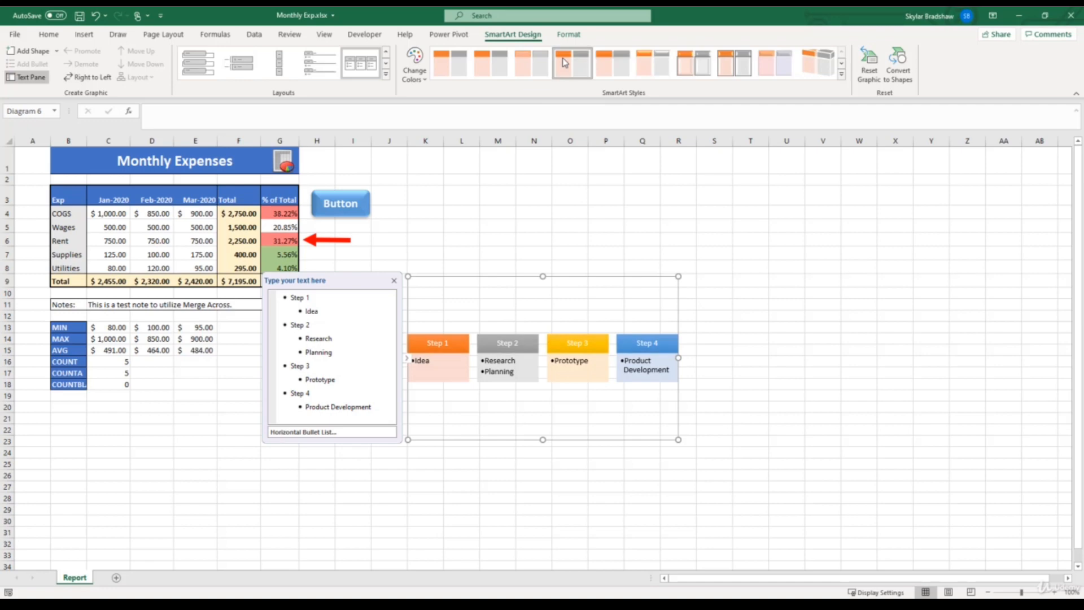
left_click(565, 198)
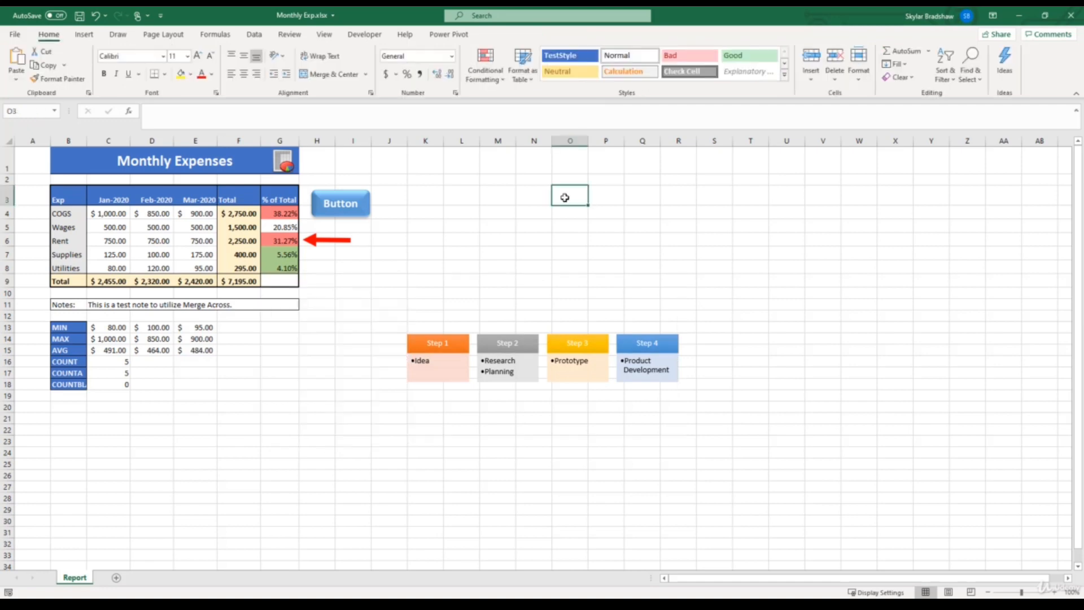